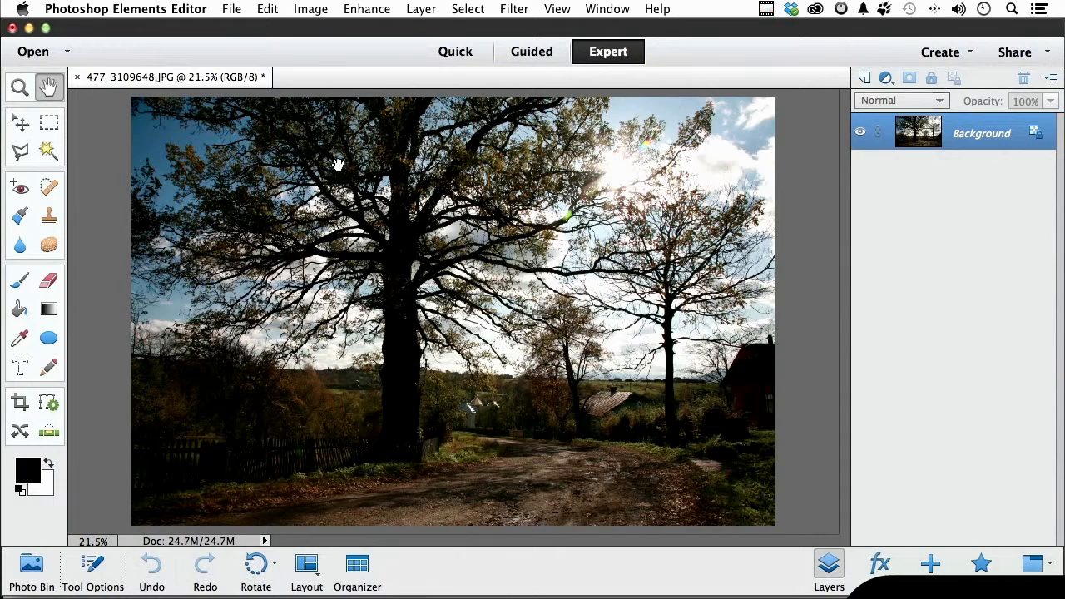
Open the Image Size settings for the tree photo.
left_click(313, 8)
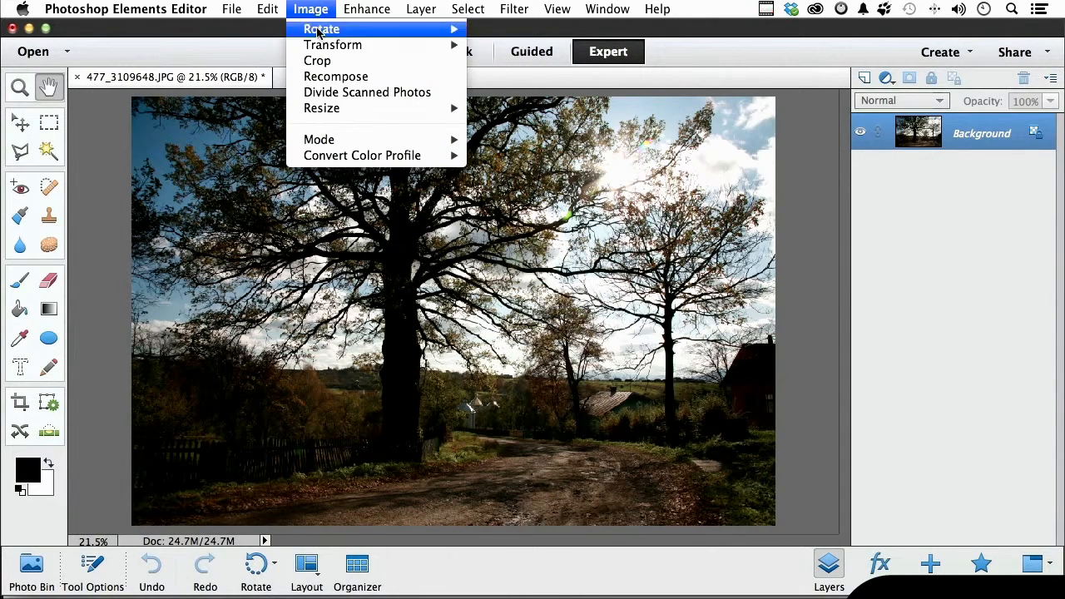
mouse_move(335, 109)
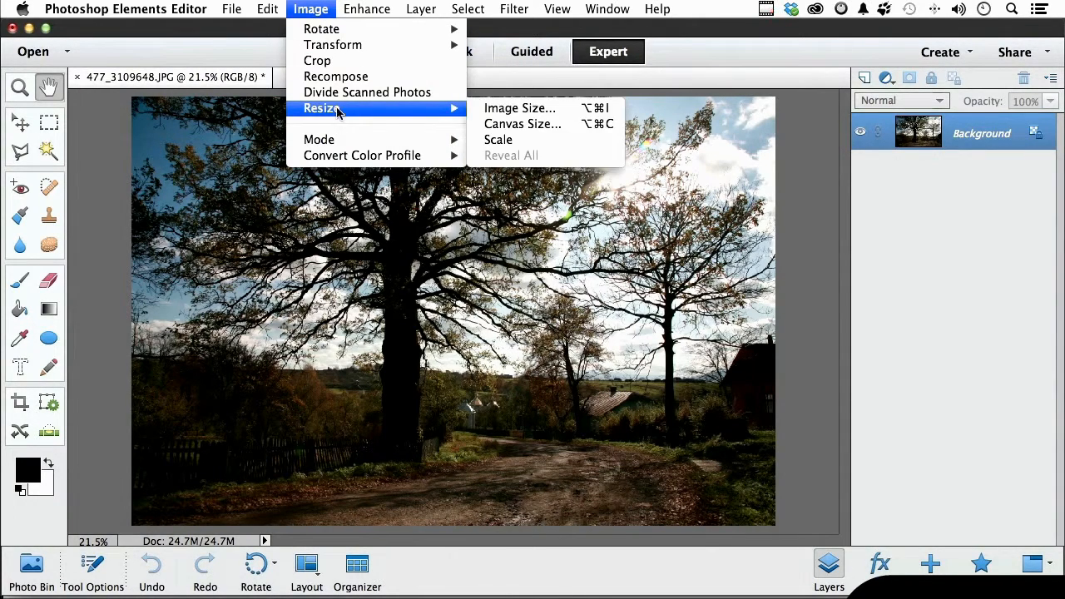
left_click(511, 108)
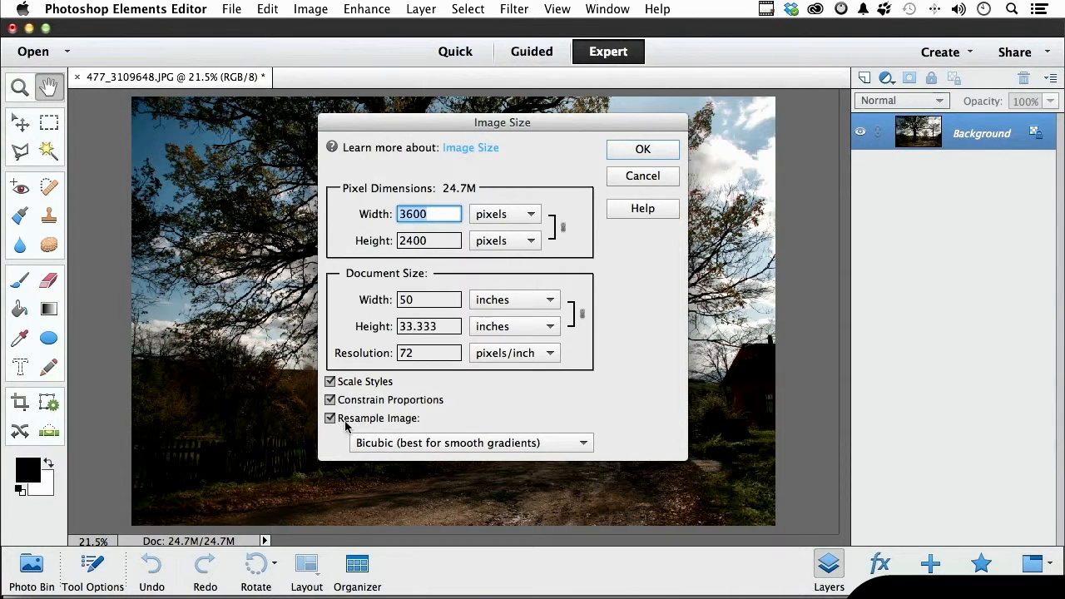
double_click(422, 354)
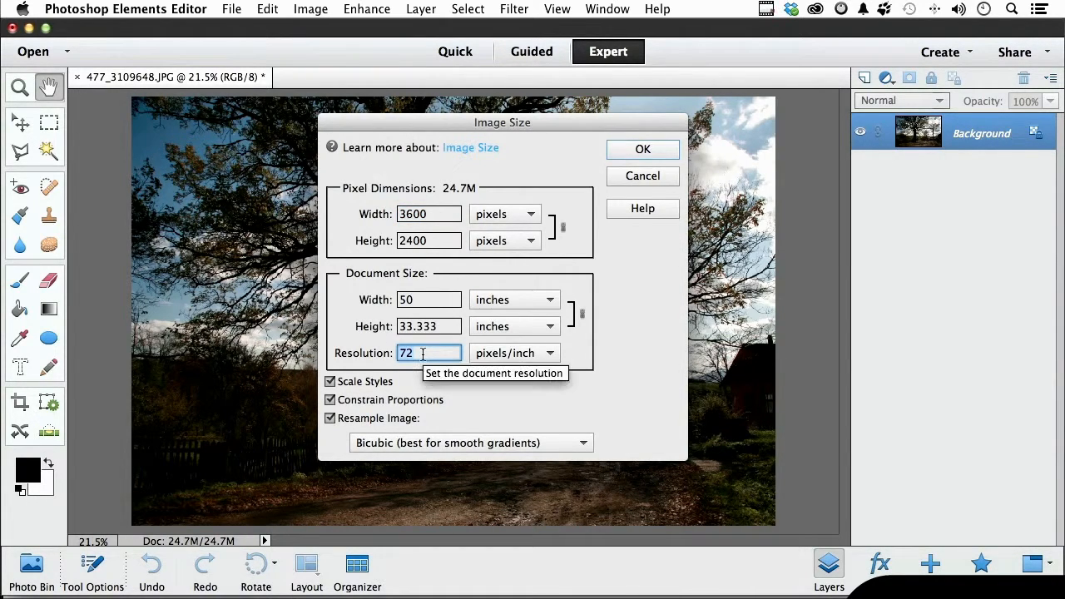
type("300")
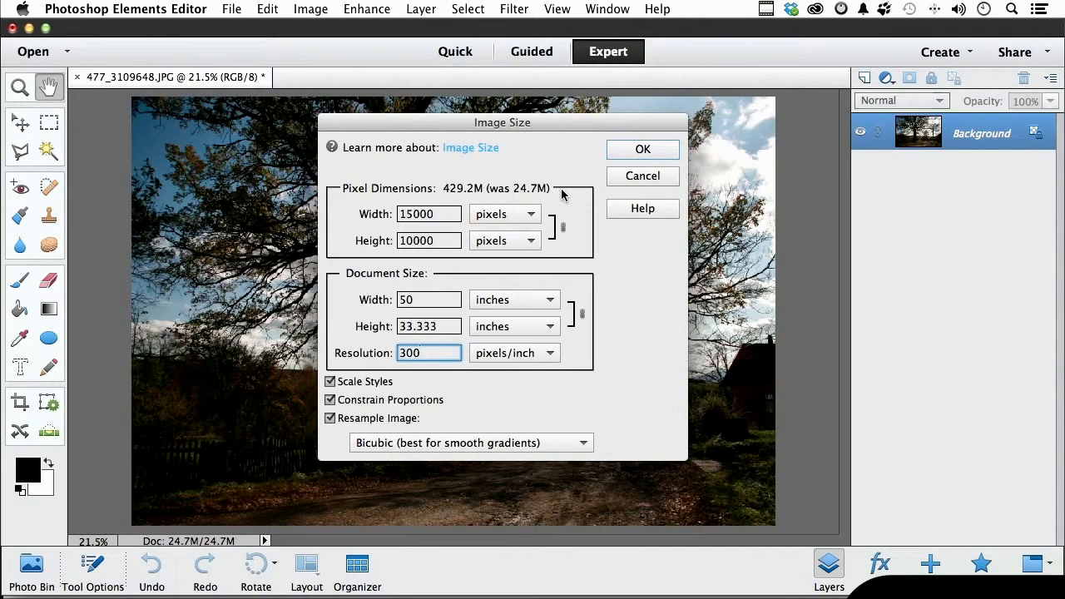
key("alt")
left_click(639, 184)
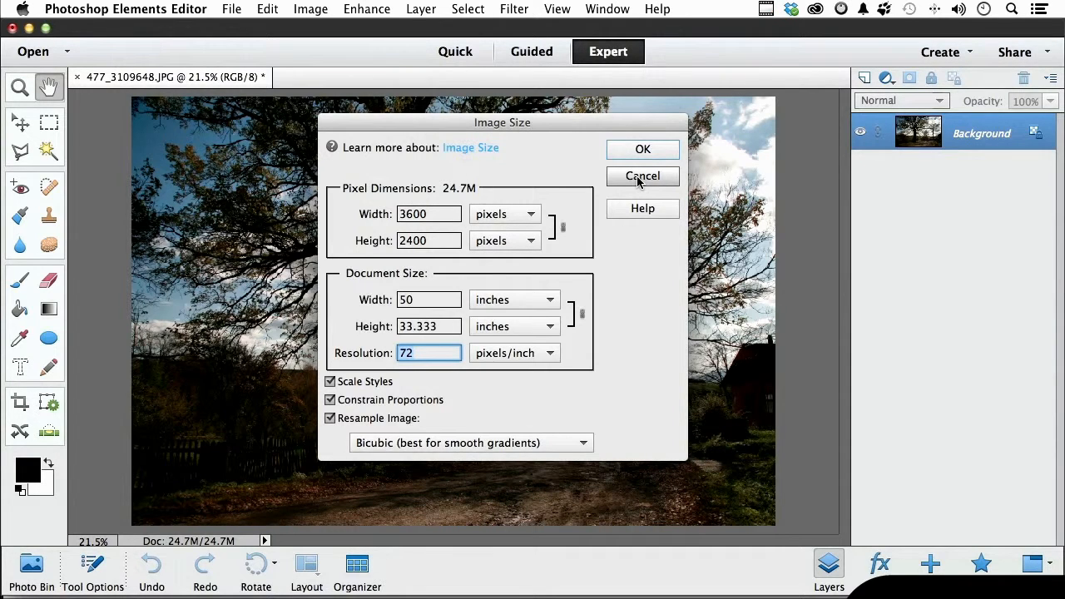
Turn off image resampling, set the resolution to 300 pixels/inch, and try a document width of 10 inches.
left_click(330, 419)
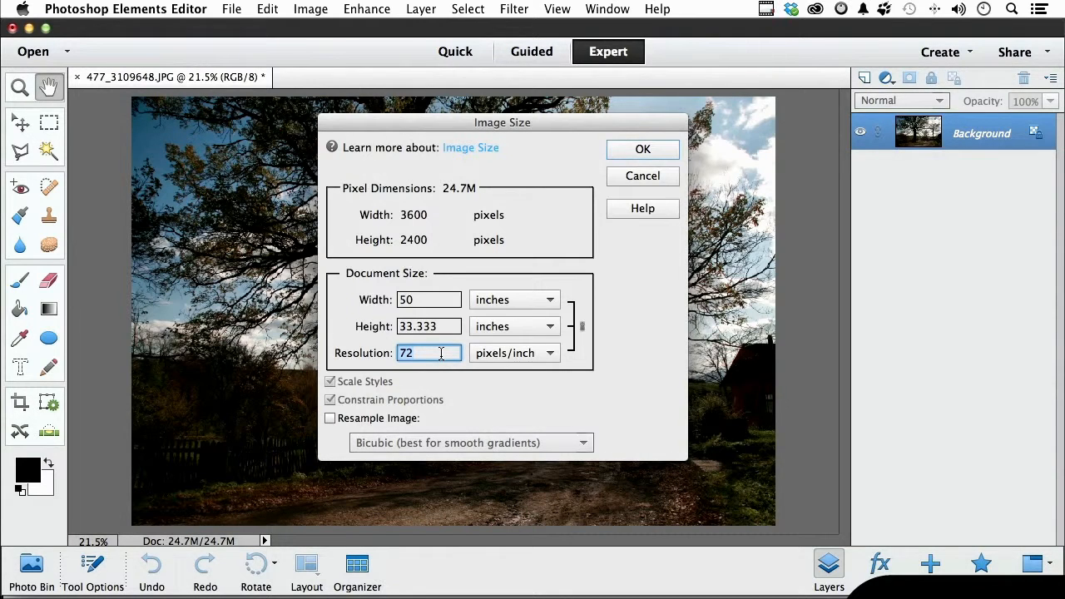
type("300")
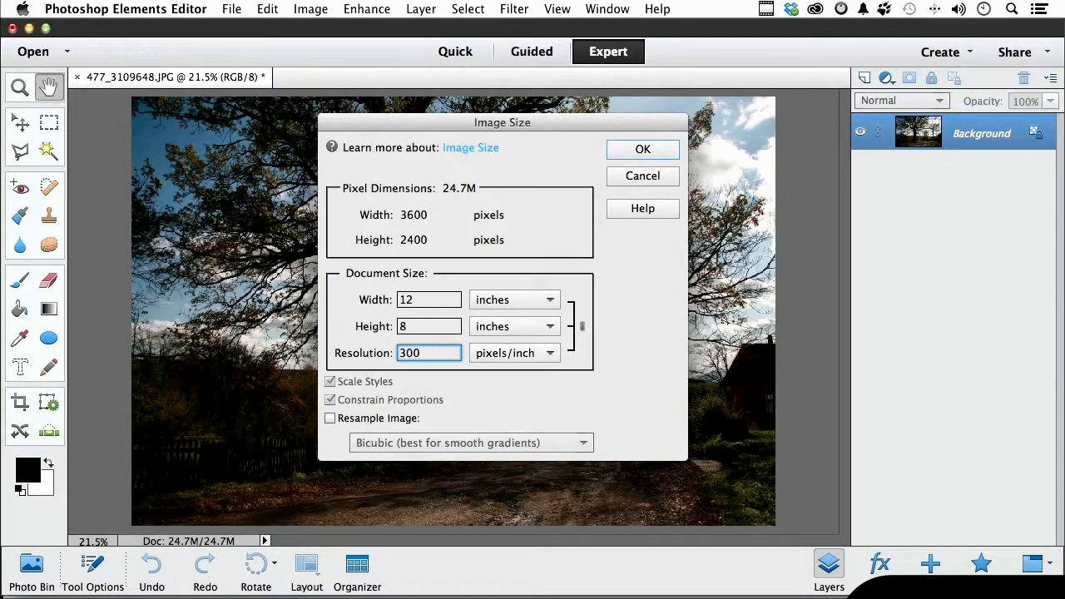
double_click(419, 301)
type("10")
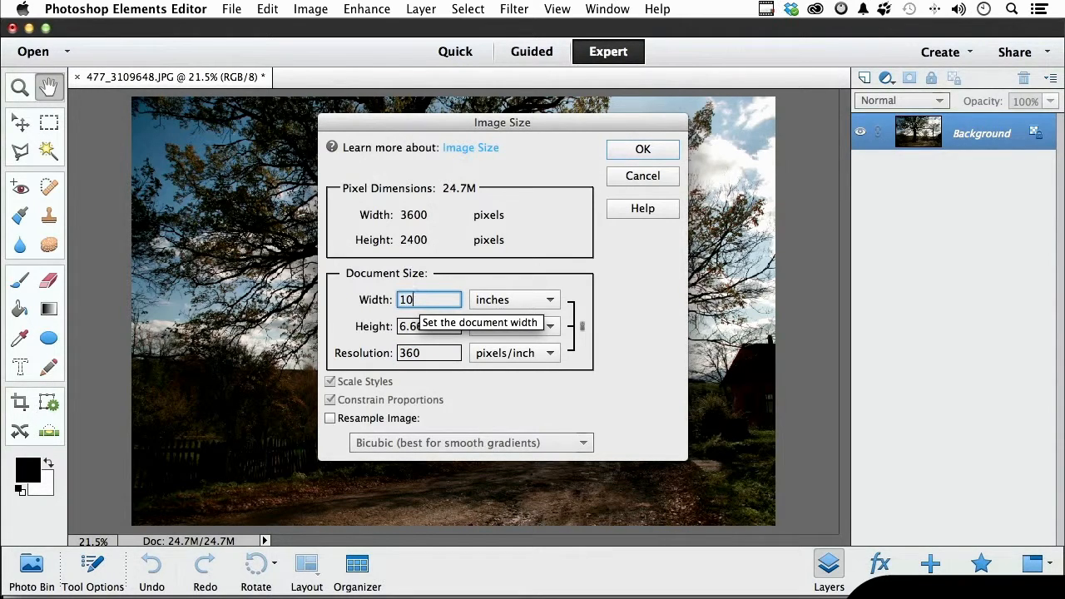
Set the resolution back to 300 pixels/inch and apply the image size.
double_click(411, 353)
type("300")
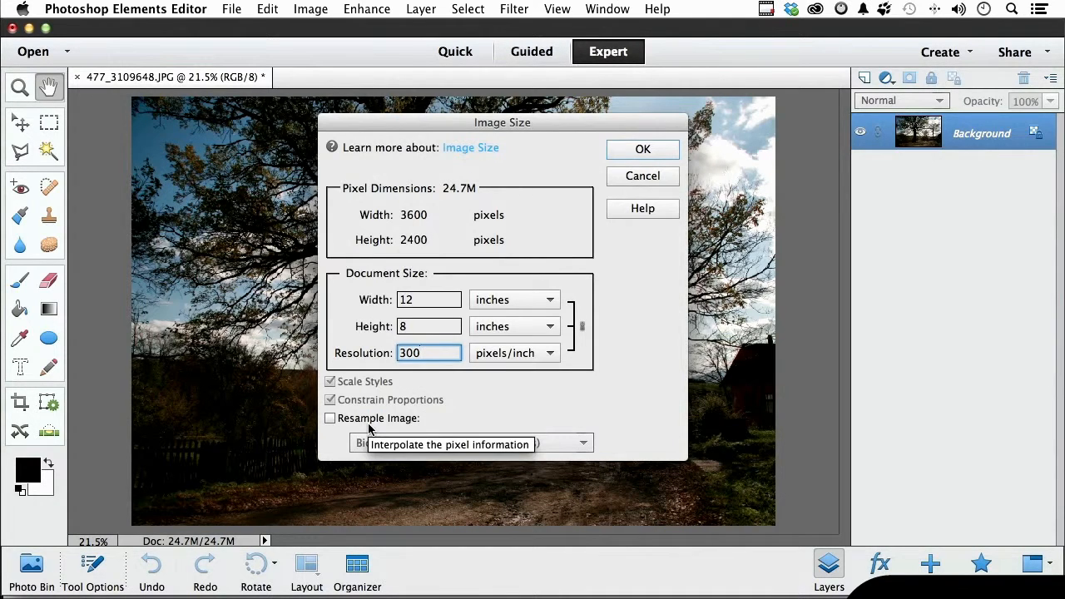
left_click(639, 148)
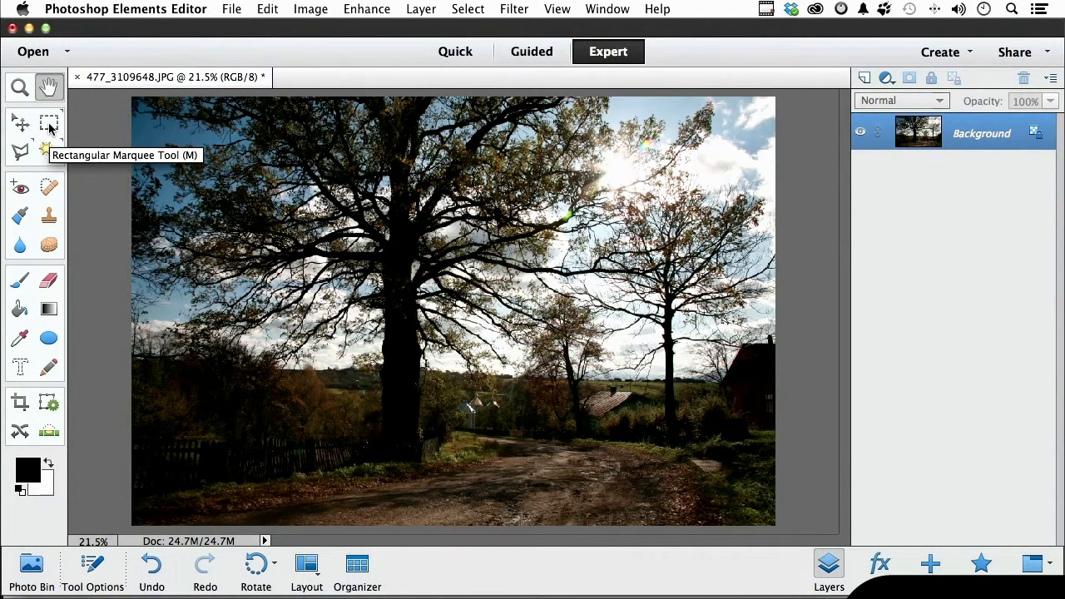
Set the Crop tool to a custom size 10 in wide and 8 in high.
left_click(298, 15)
left_click(298, 15)
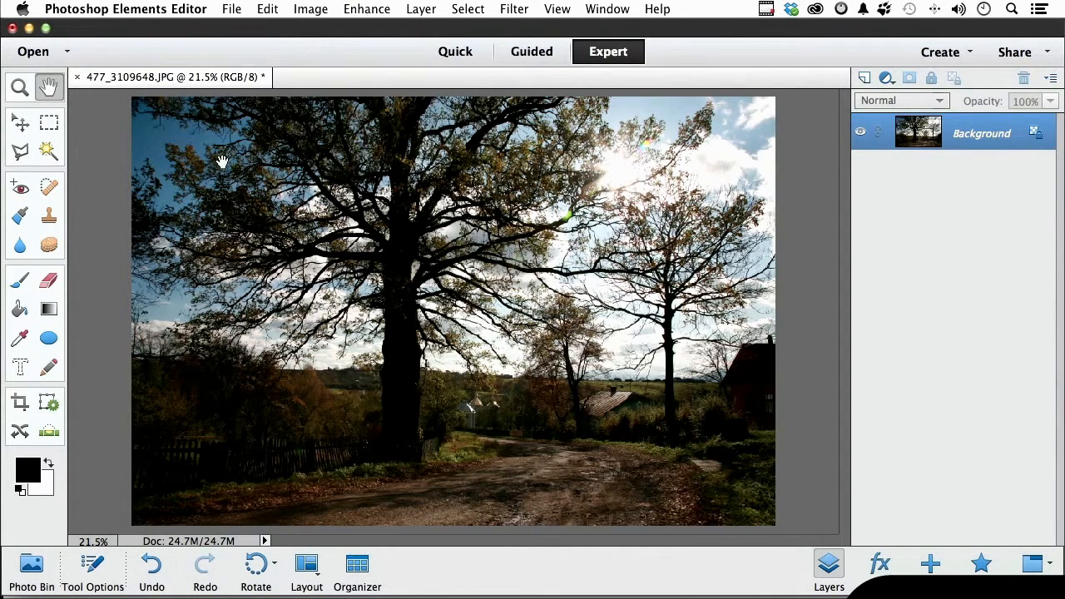
left_click(20, 406)
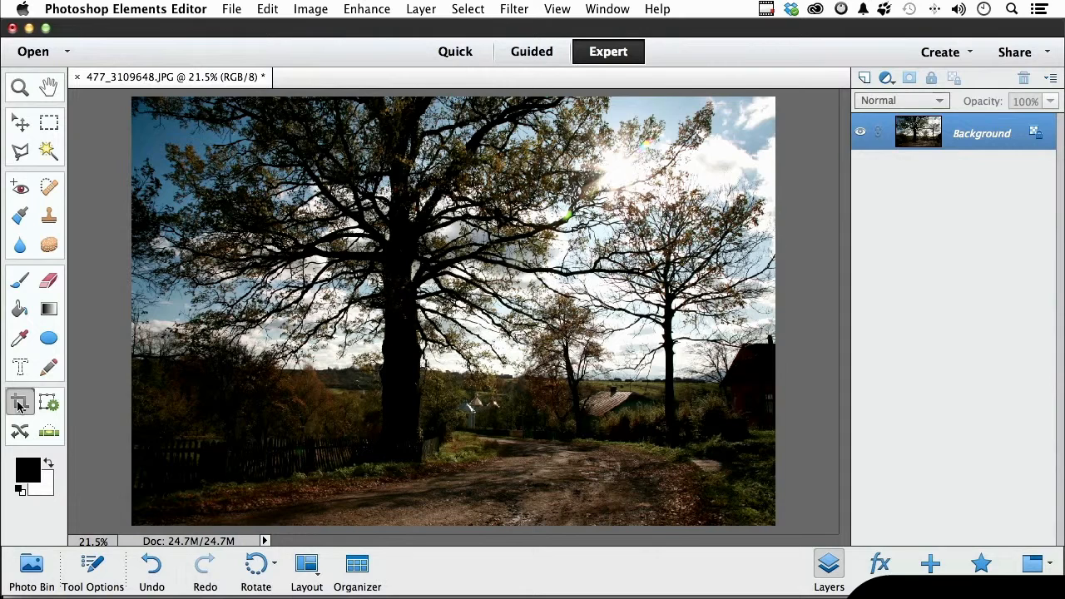
left_click(92, 574)
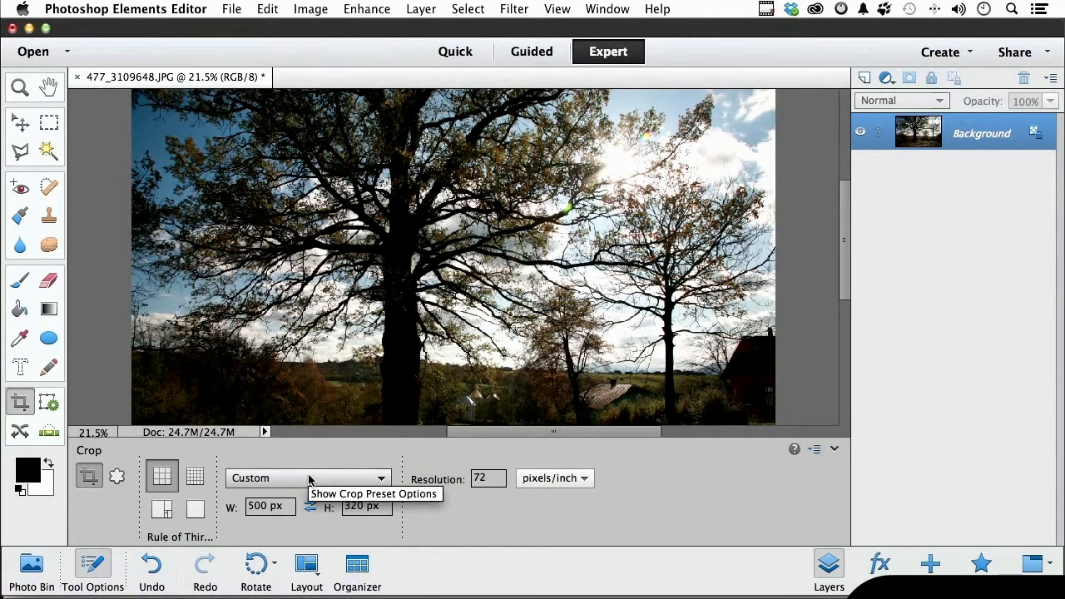
left_click(267, 510)
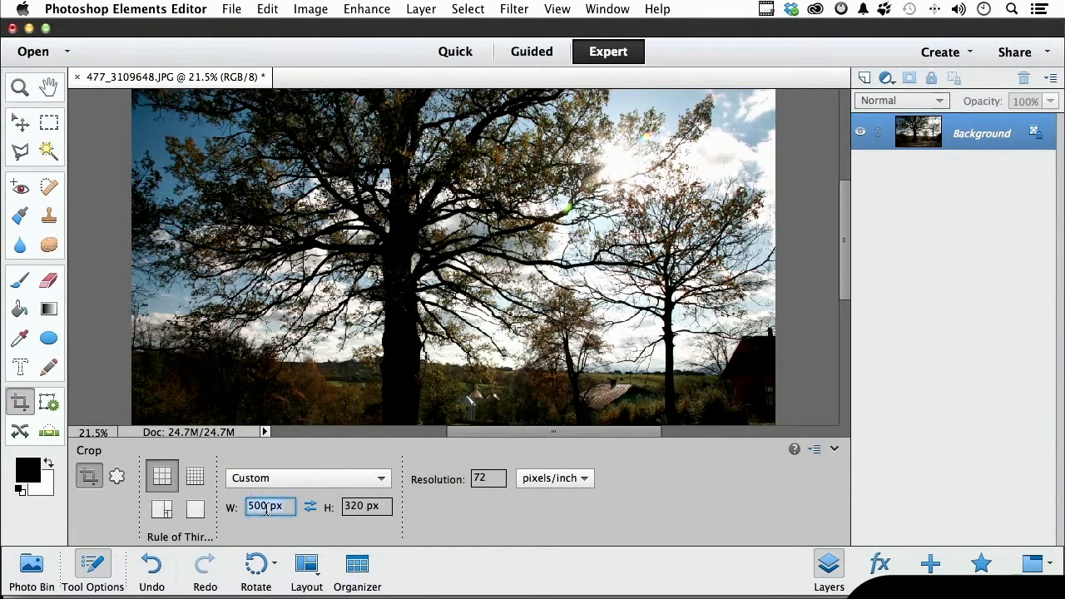
type("10")
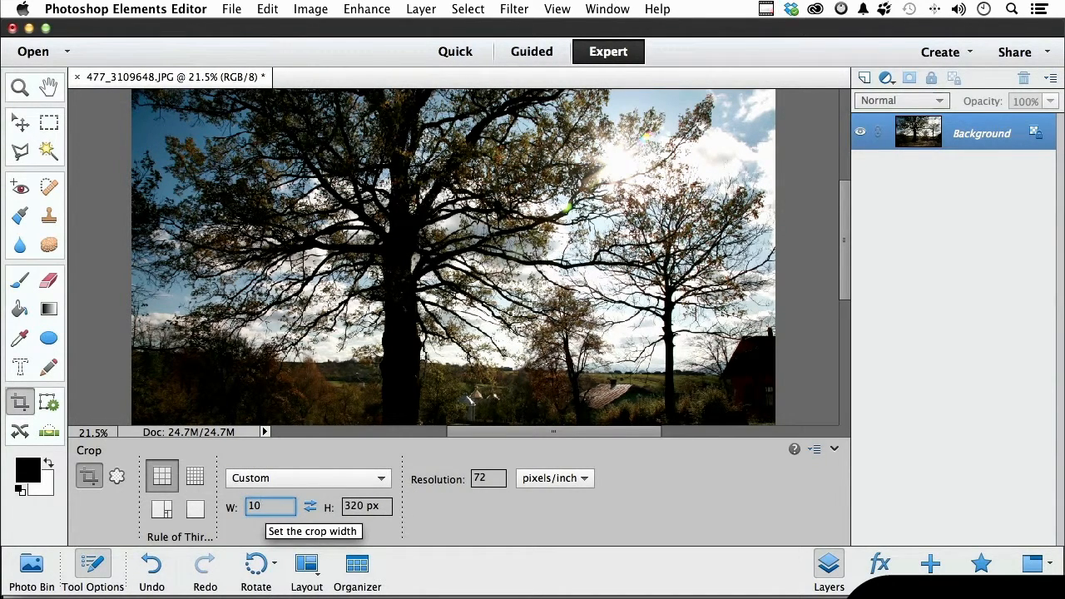
type(" in")
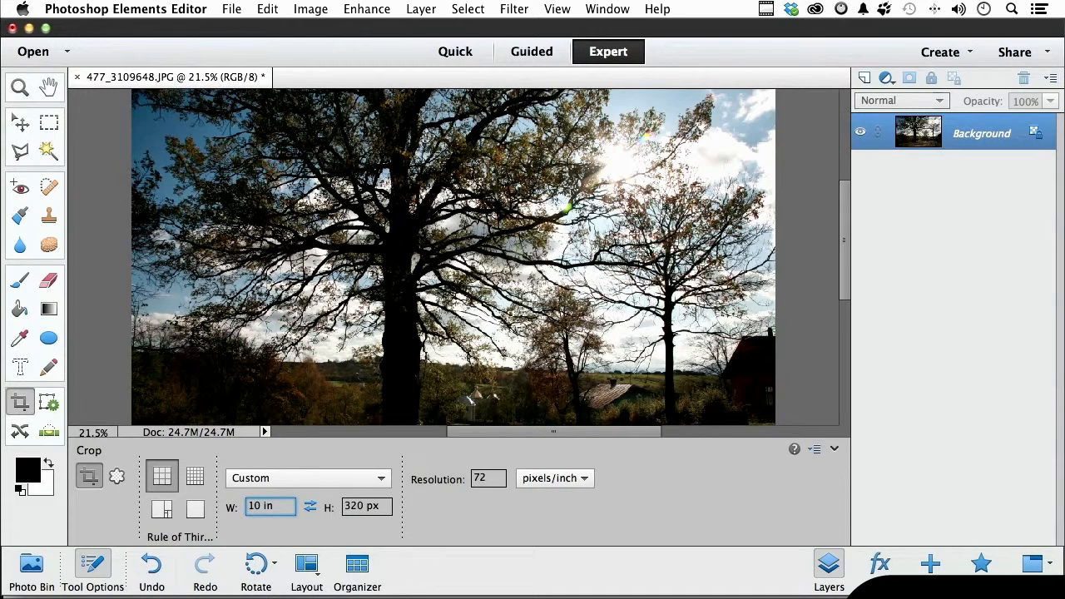
key("Tab")
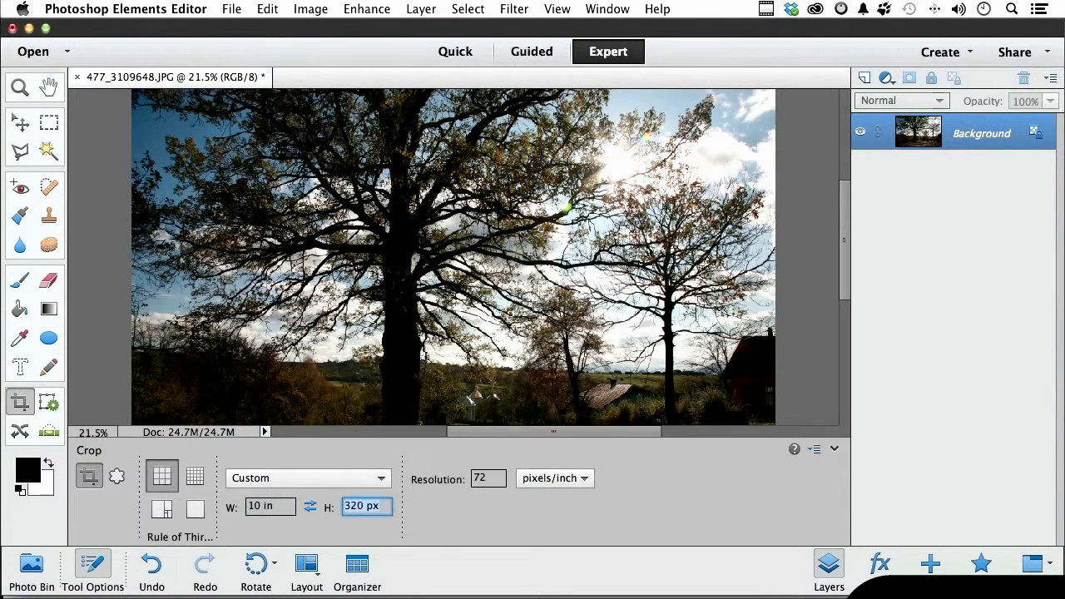
type("8 in")
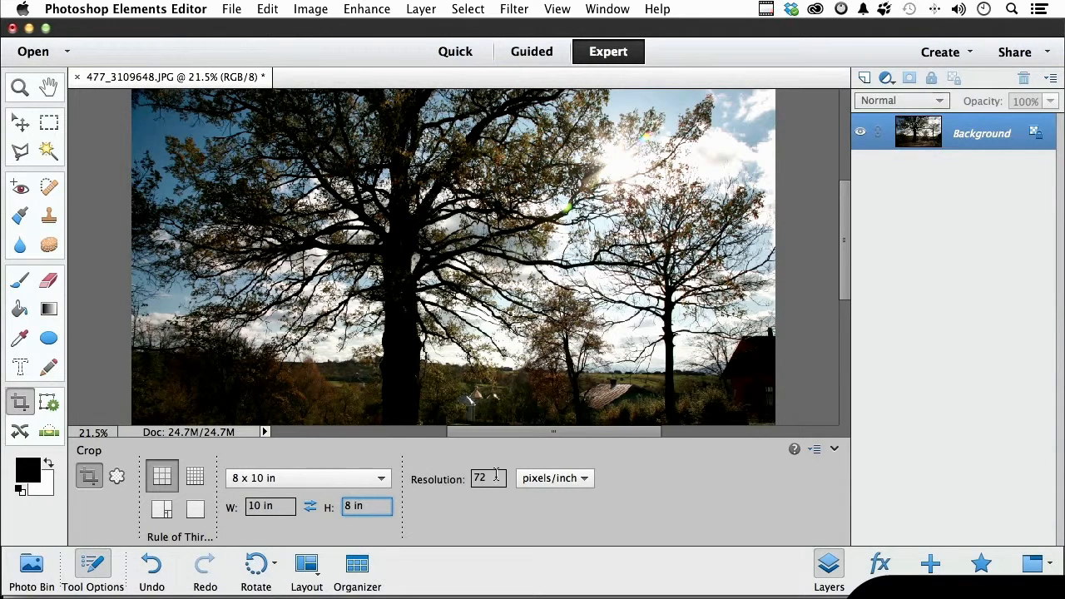
Set the crop resolution to 300 pixels/inch and hide the tool options.
key("Tab")
type("300")
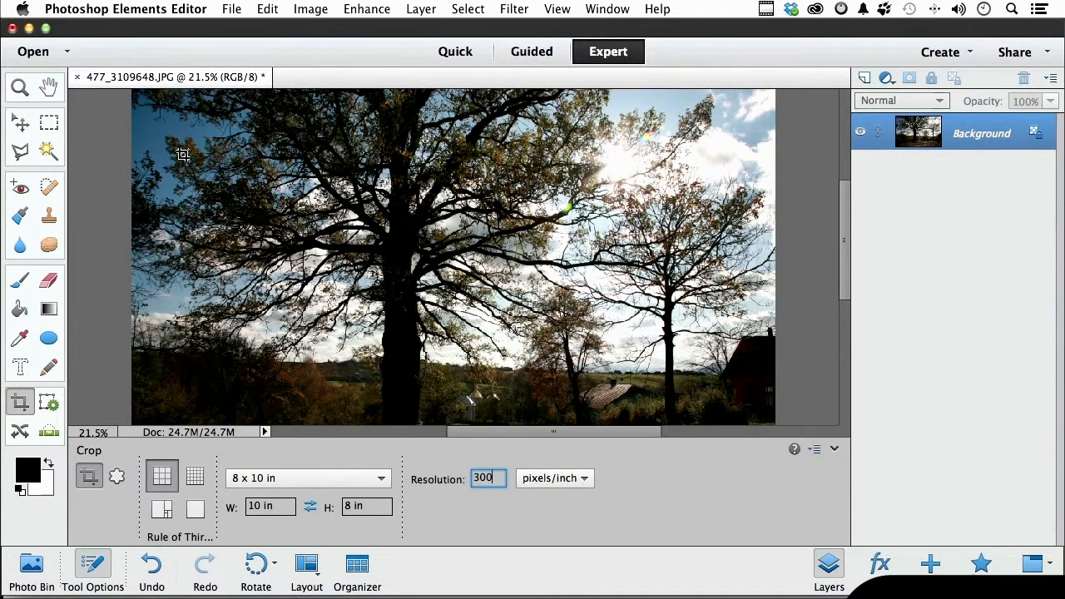
left_click(558, 533)
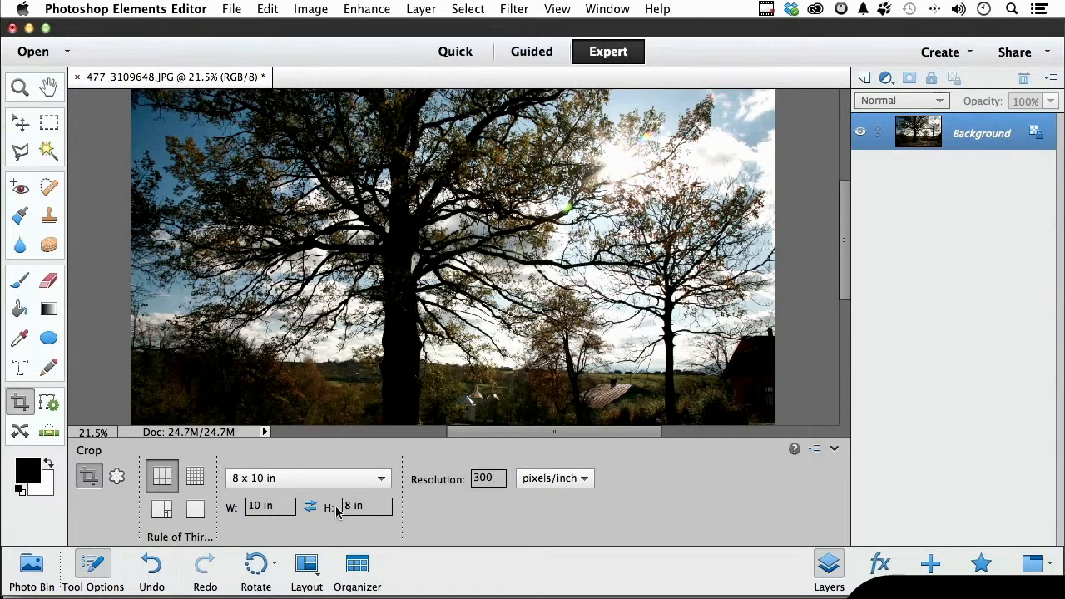
left_click(92, 566)
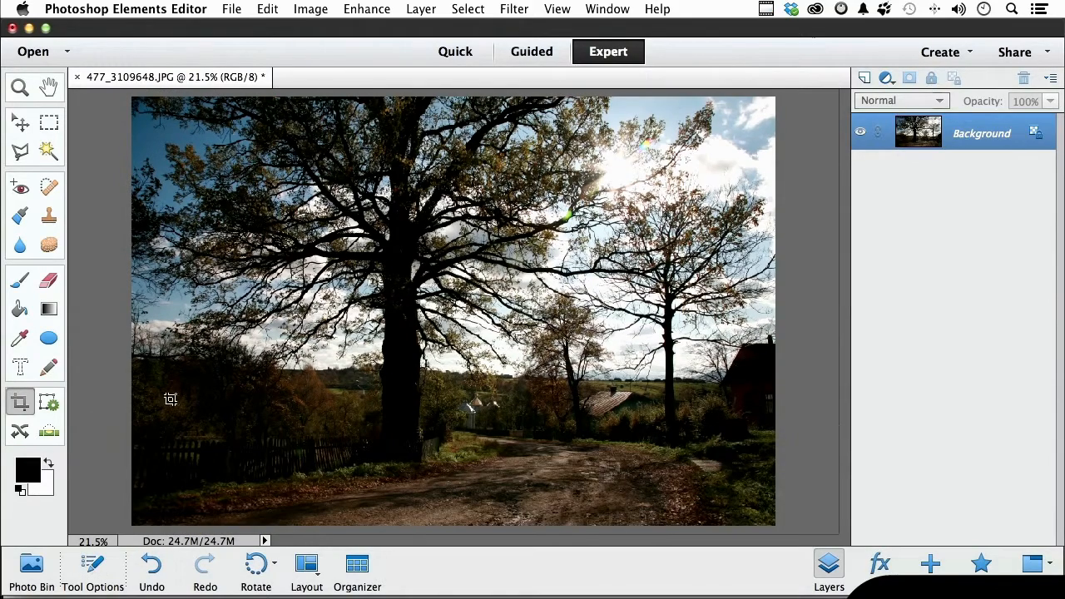
Crop the photo to a nearly full-height frame around the large tree and road, trimming both sides.
left_click_drag(178, 122, 465, 306)
left_click_drag(508, 359, 511, 366)
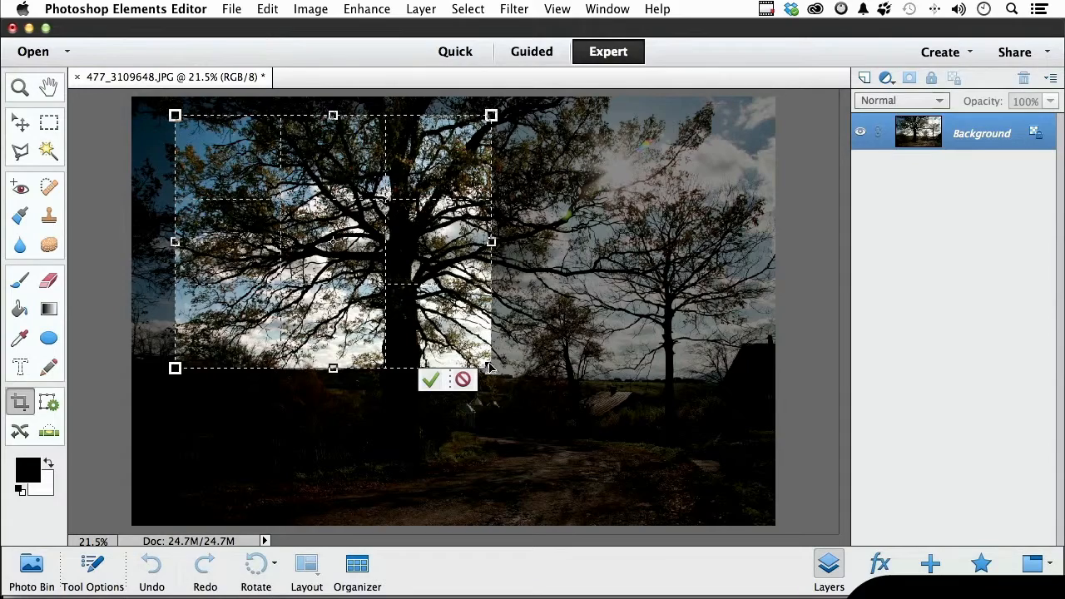
left_click_drag(502, 379, 620, 411)
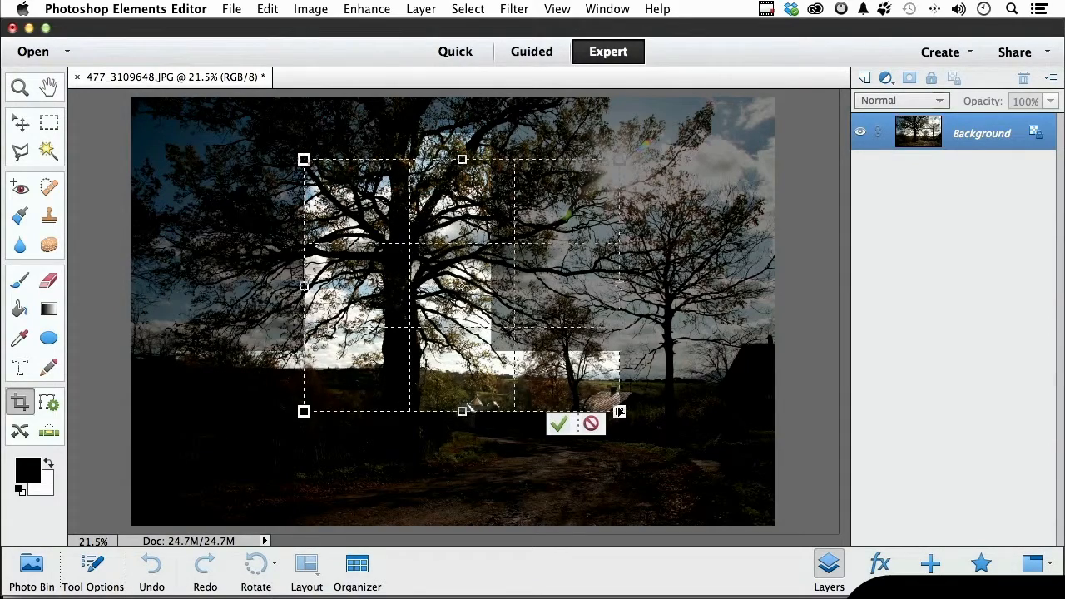
left_click_drag(433, 296, 281, 243)
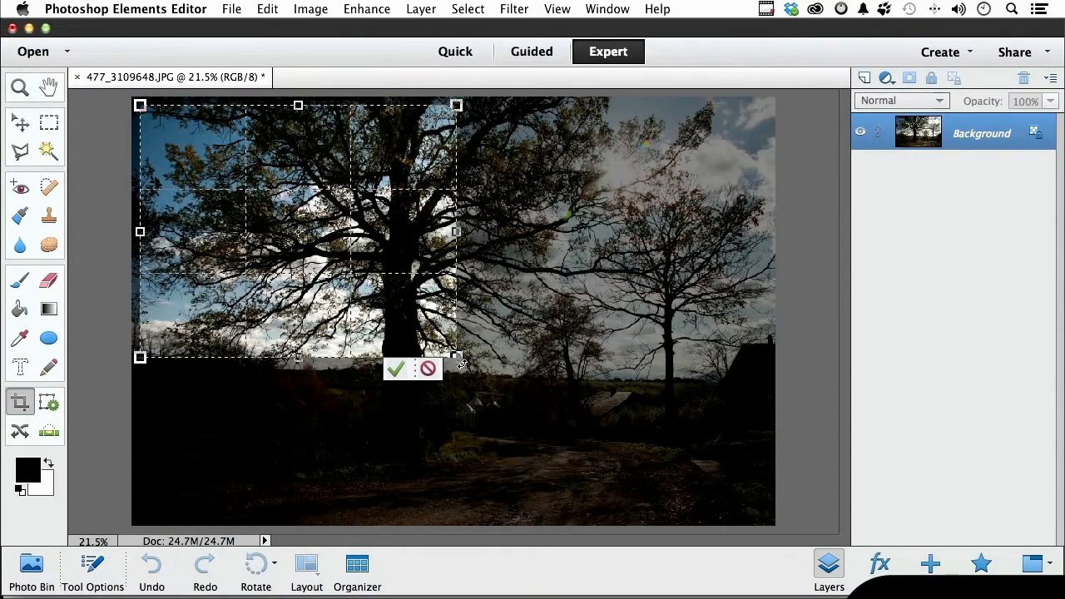
left_click_drag(460, 358, 696, 482)
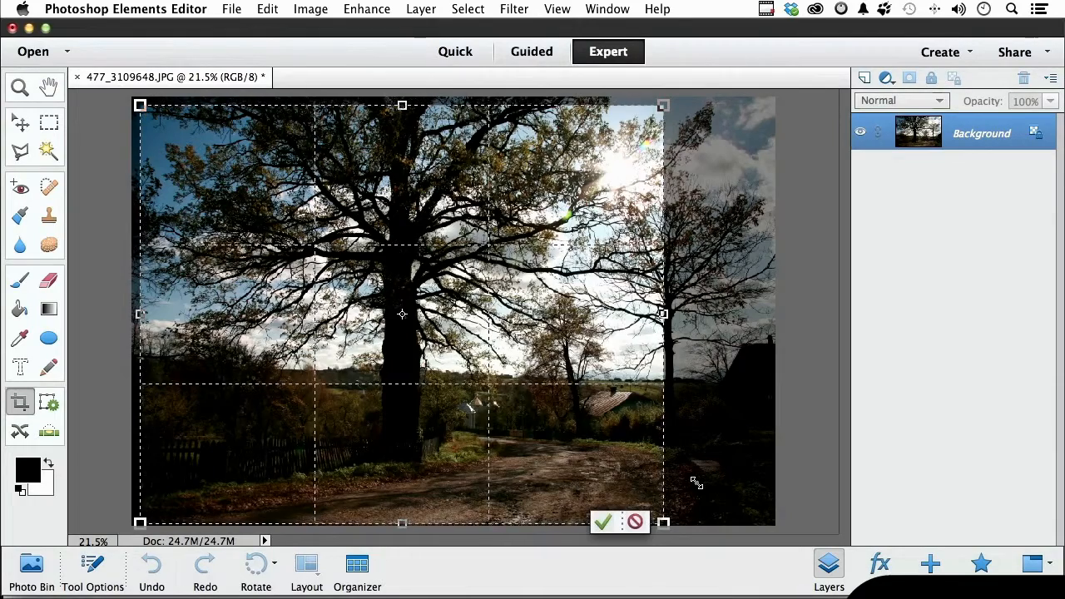
left_click_drag(468, 356, 514, 346)
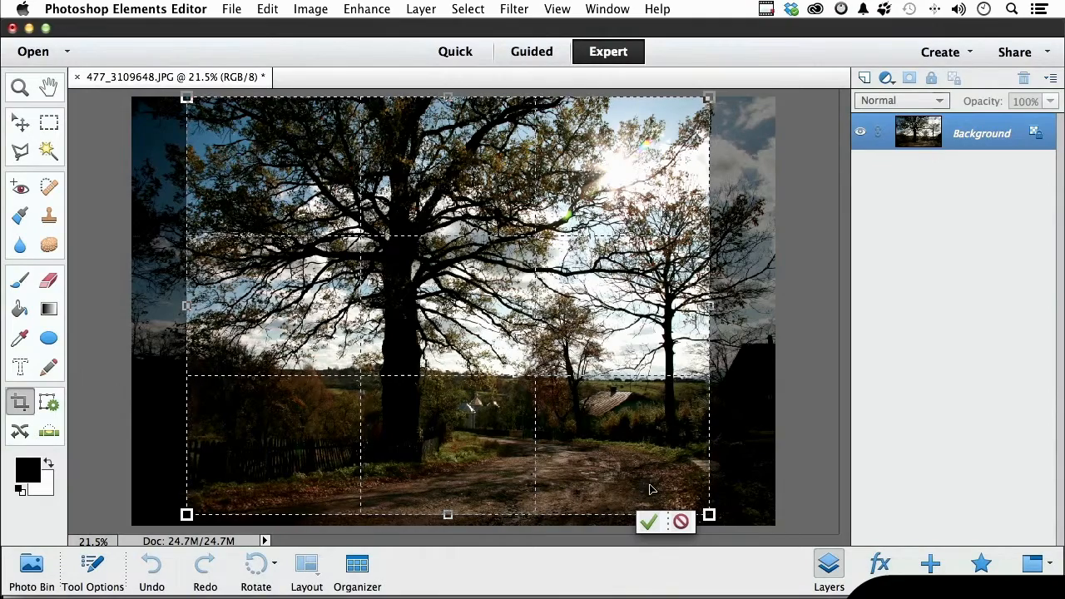
left_click(650, 522)
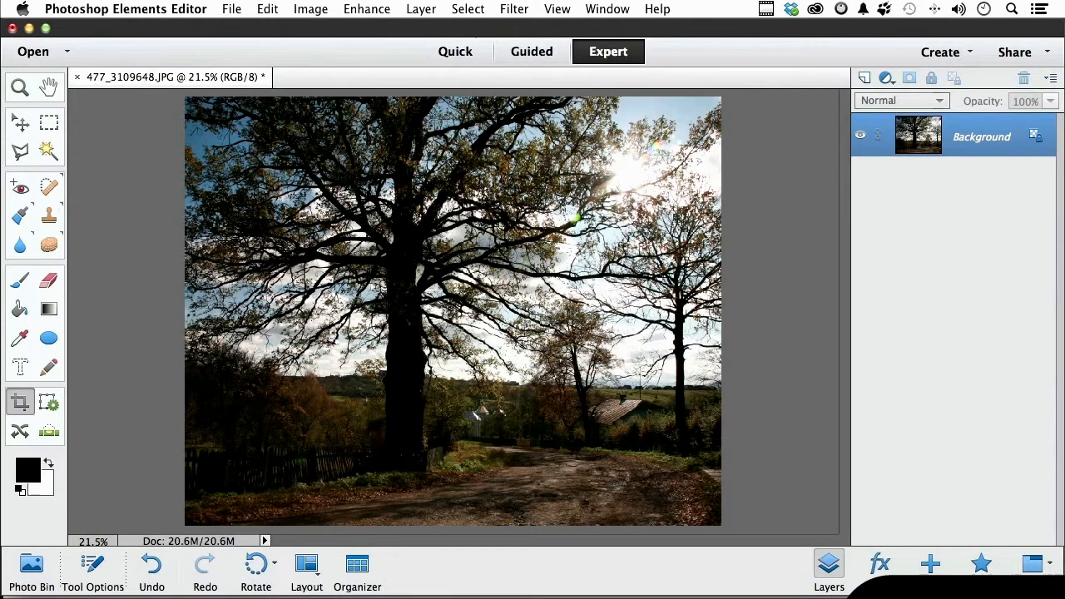
Open the print settings for the cropped photo and select the HP Officejet Pro 8500 A910 printer.
left_click(21, 123)
left_click(231, 10)
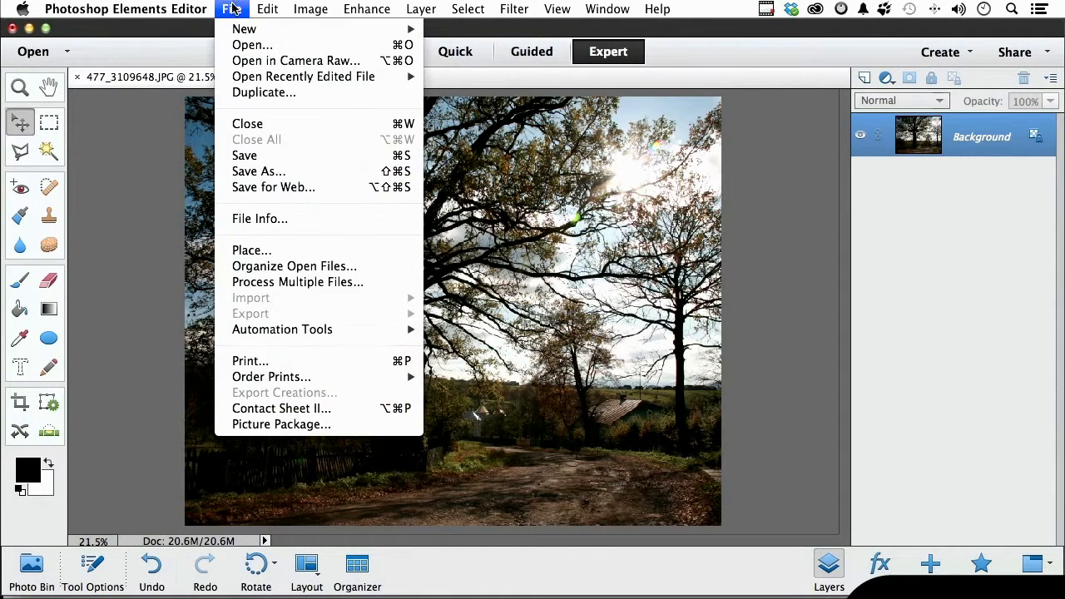
left_click(250, 361)
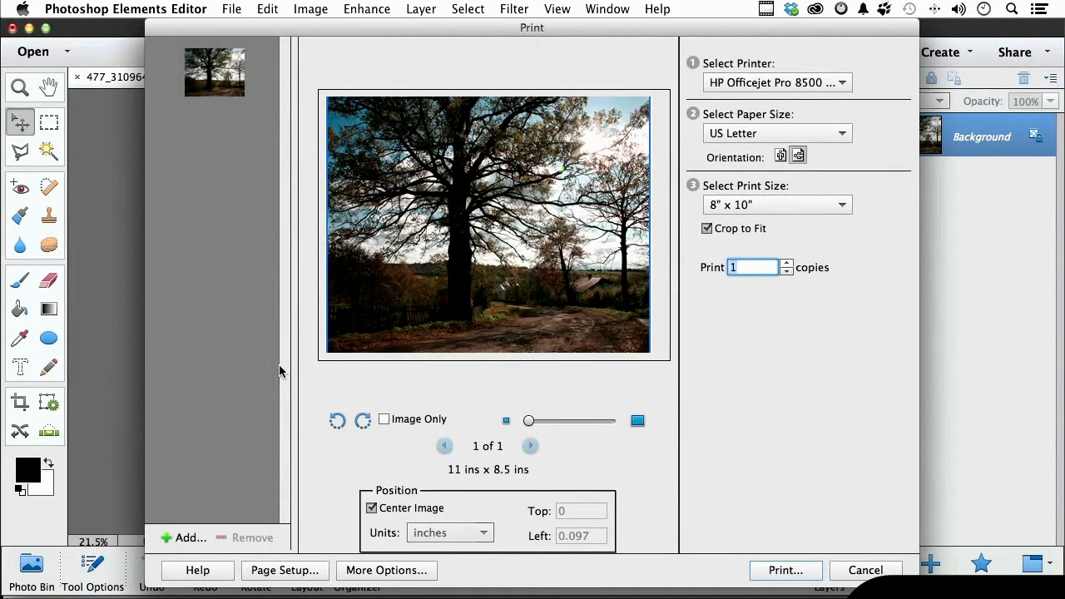
left_click(725, 82)
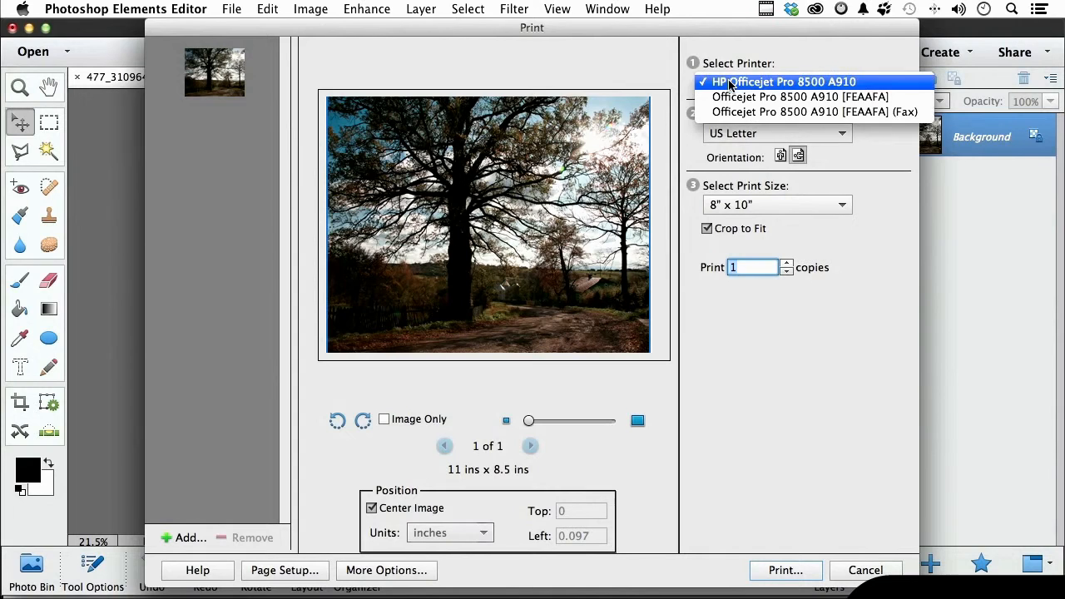
left_click(730, 84)
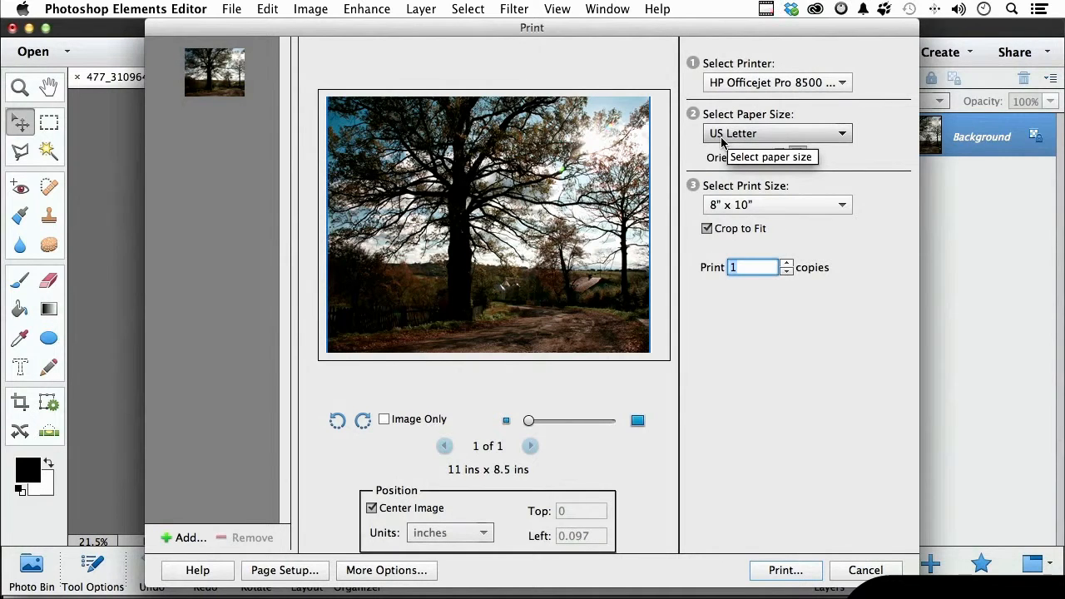
Choose US Letter paper in landscape orientation for the print.
left_click(722, 141)
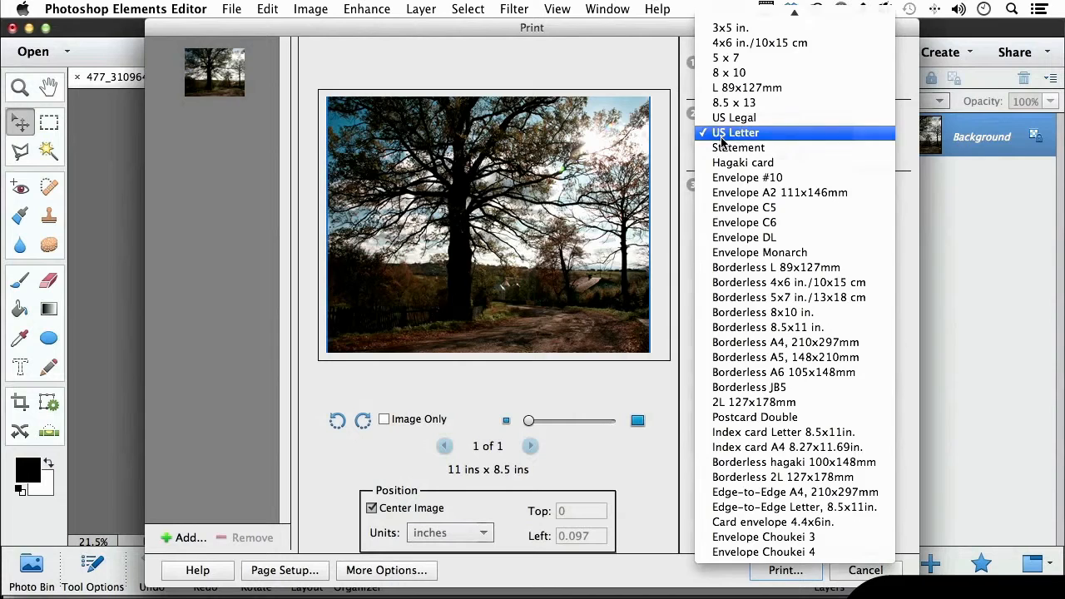
left_click(722, 135)
left_click(781, 158)
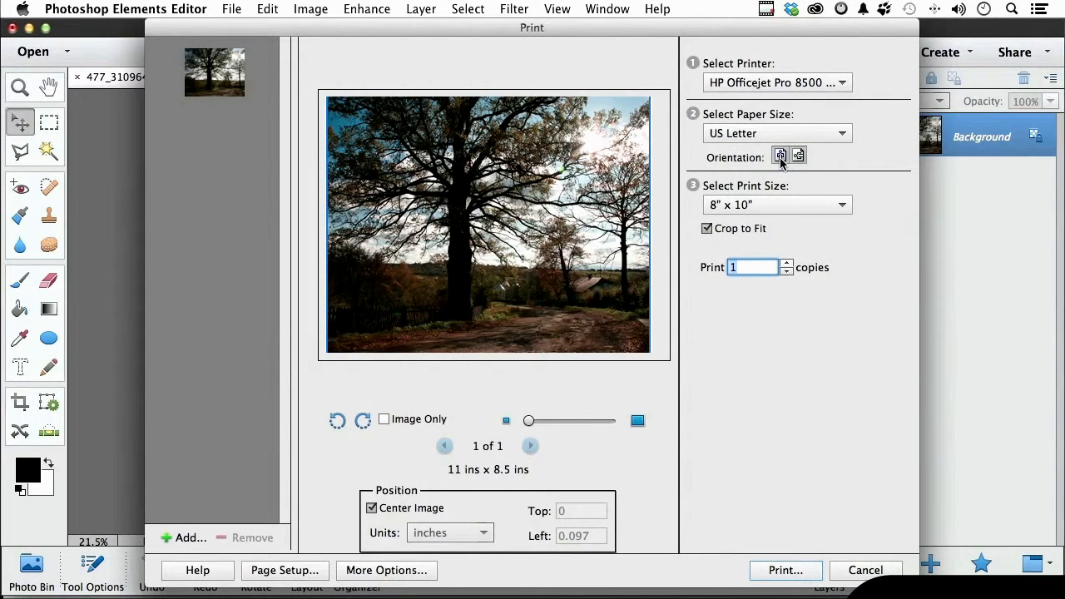
left_click(797, 158)
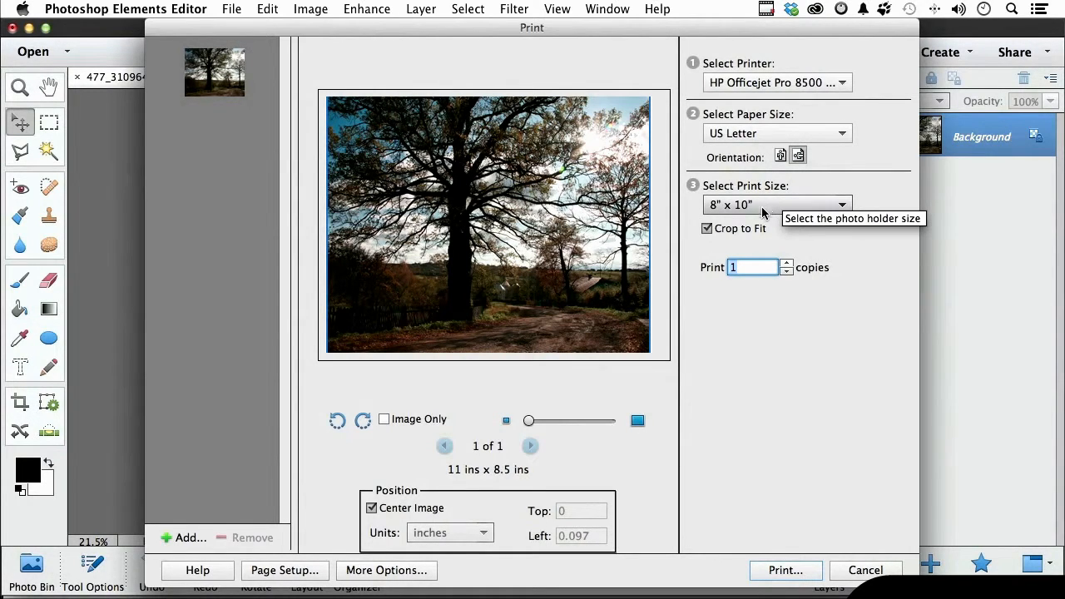
Turn off Crop to Fit and save the page setup with the Photo paper preset.
left_click(707, 230)
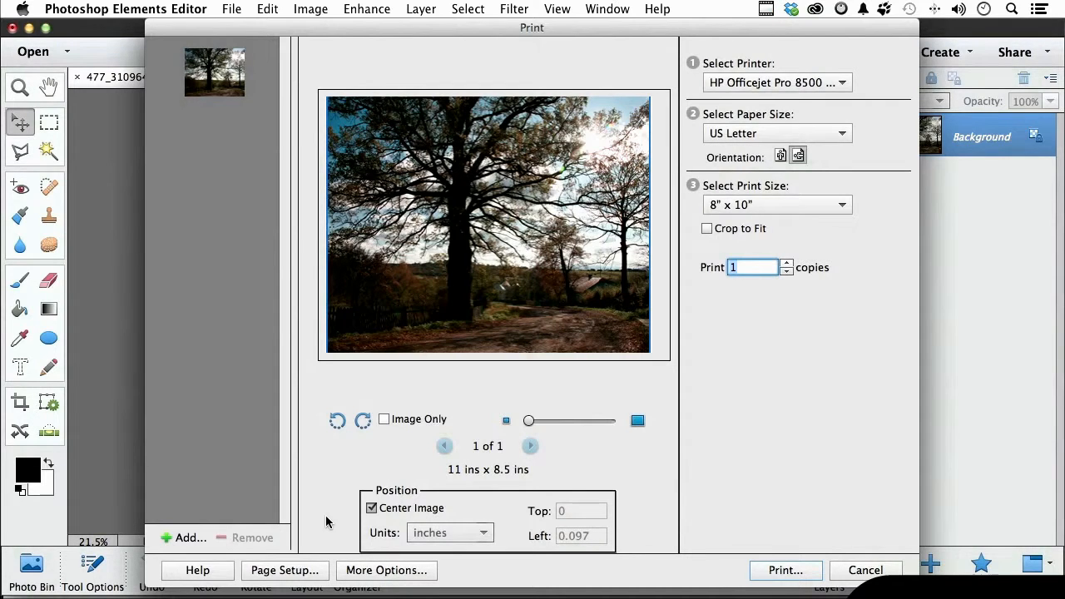
left_click(298, 572)
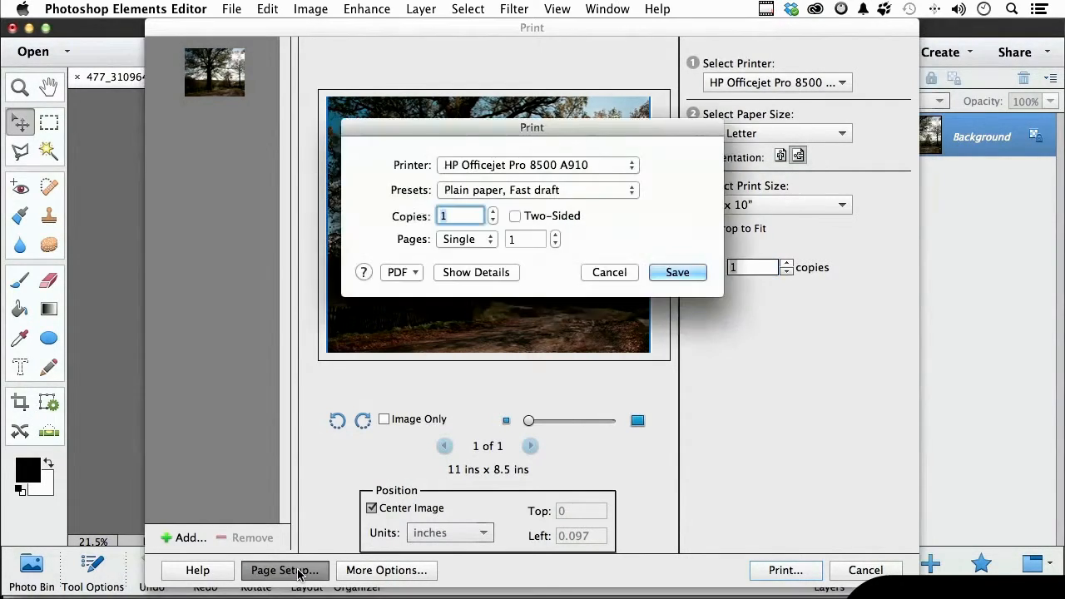
left_click(590, 191)
left_click(582, 160)
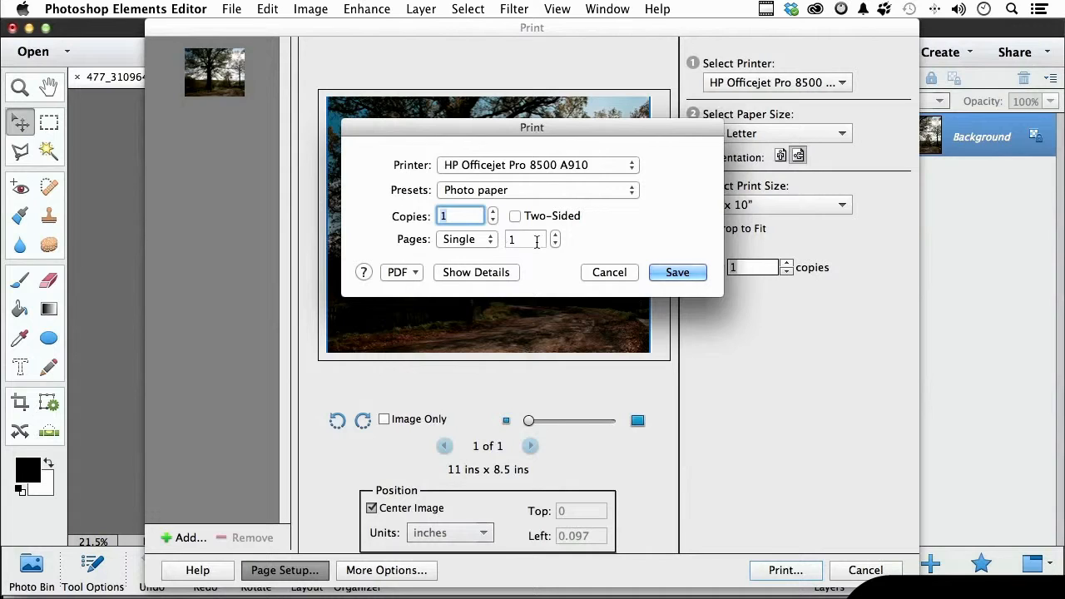
left_click(399, 273)
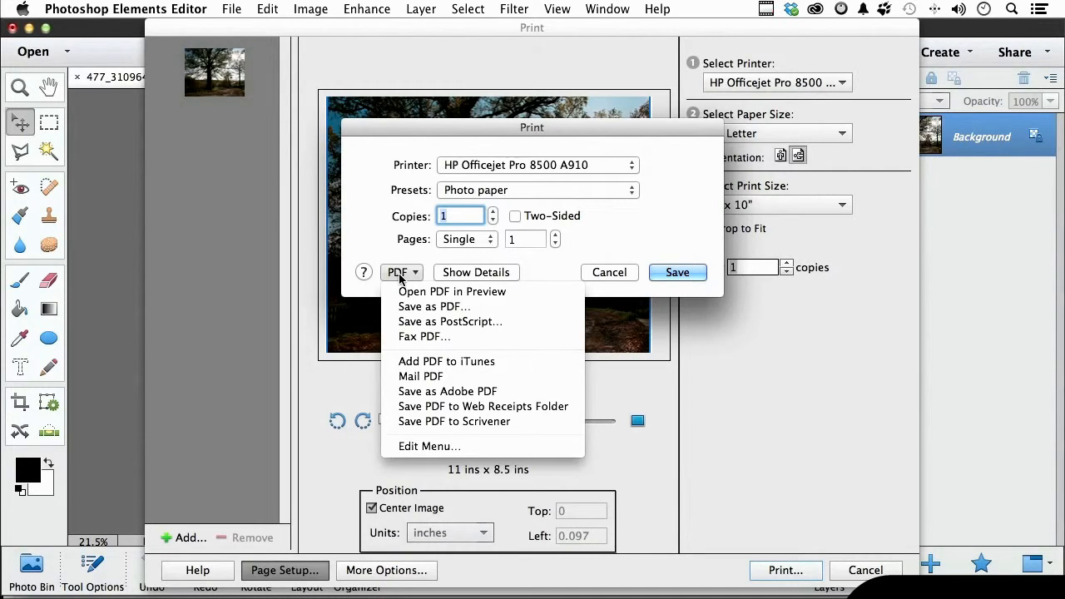
left_click(380, 236)
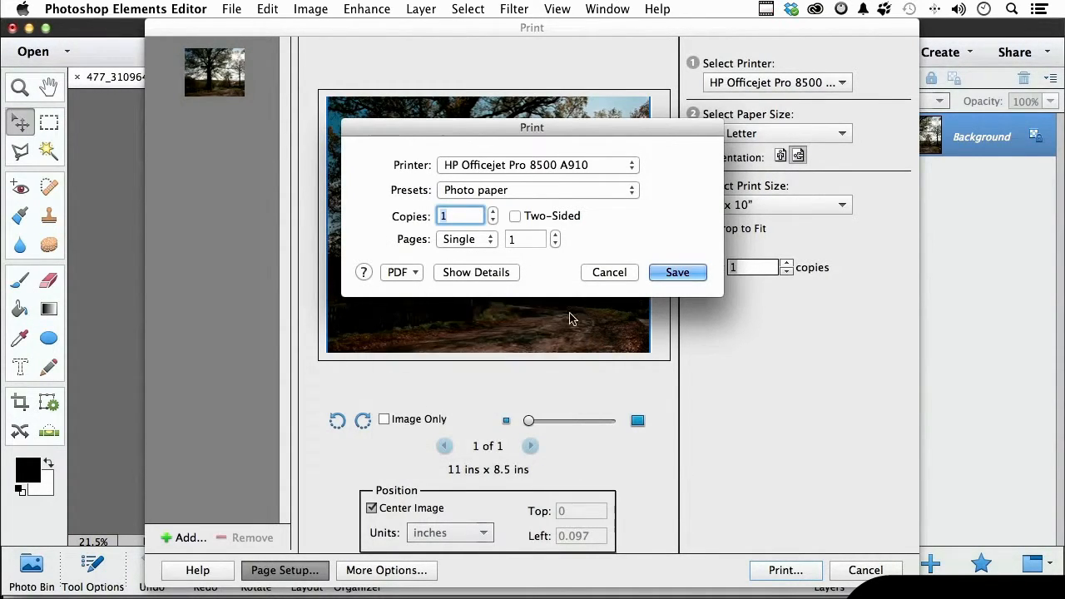
left_click(660, 275)
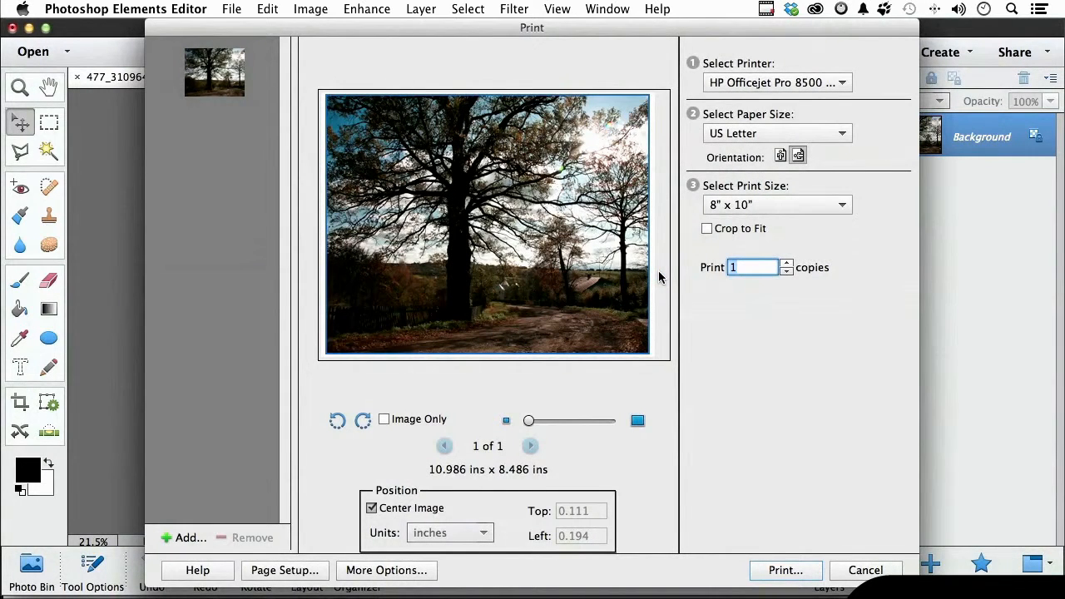
Review the additional printing choices and the final print dialog's Photo paper preset without sending the job.
left_click(418, 574)
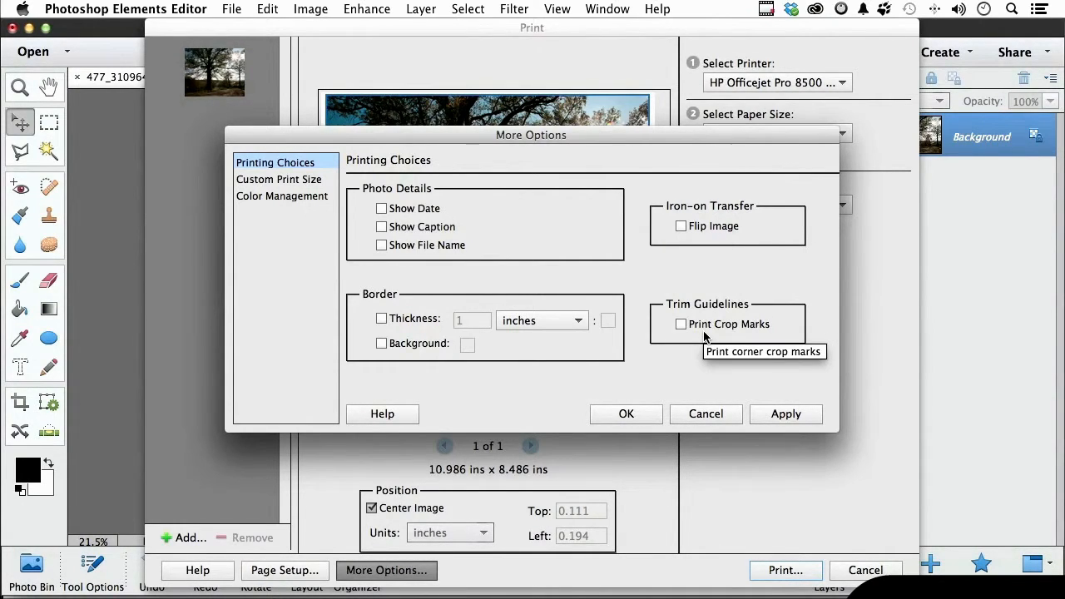
left_click(707, 414)
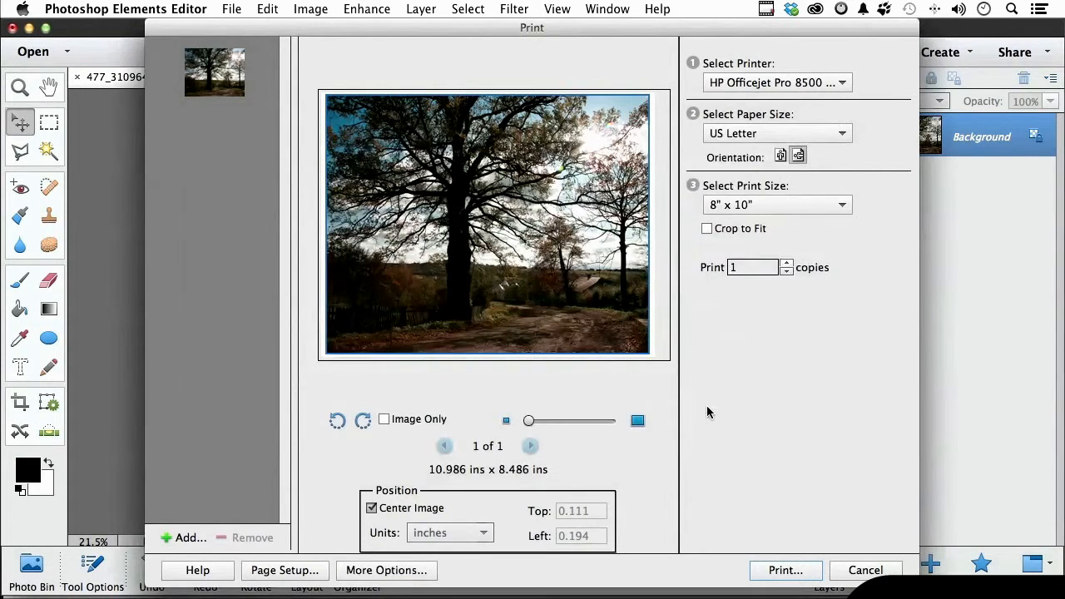
left_click(781, 570)
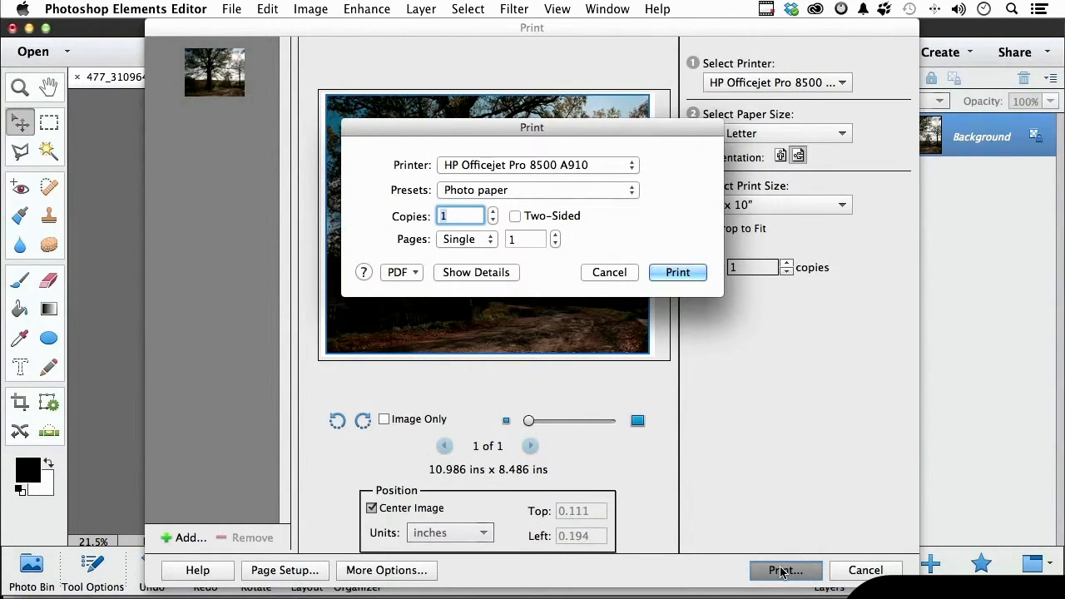
left_click(571, 191)
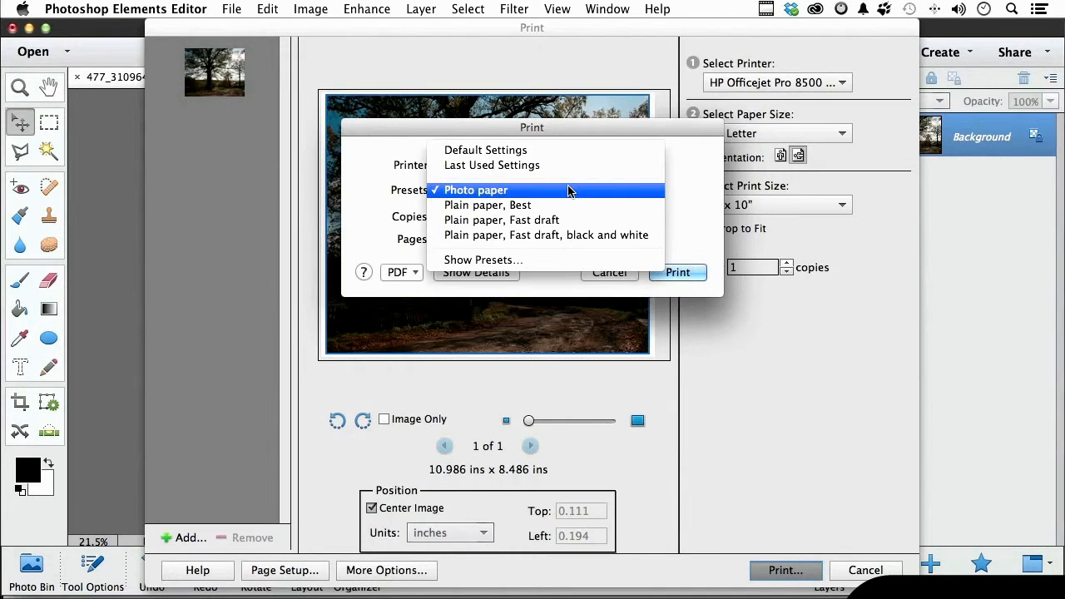
left_click(571, 190)
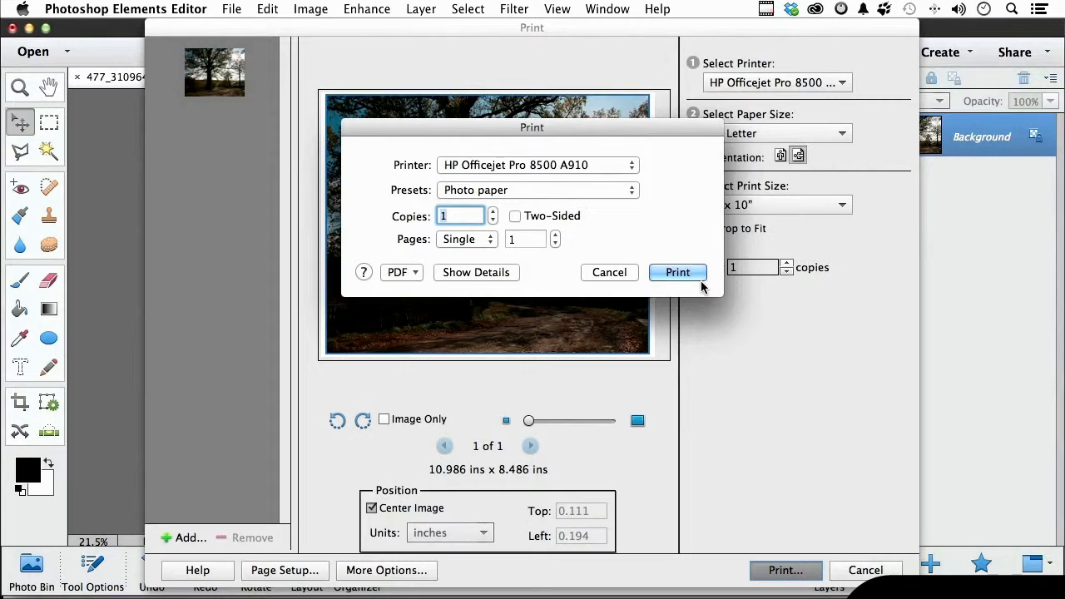
left_click(607, 275)
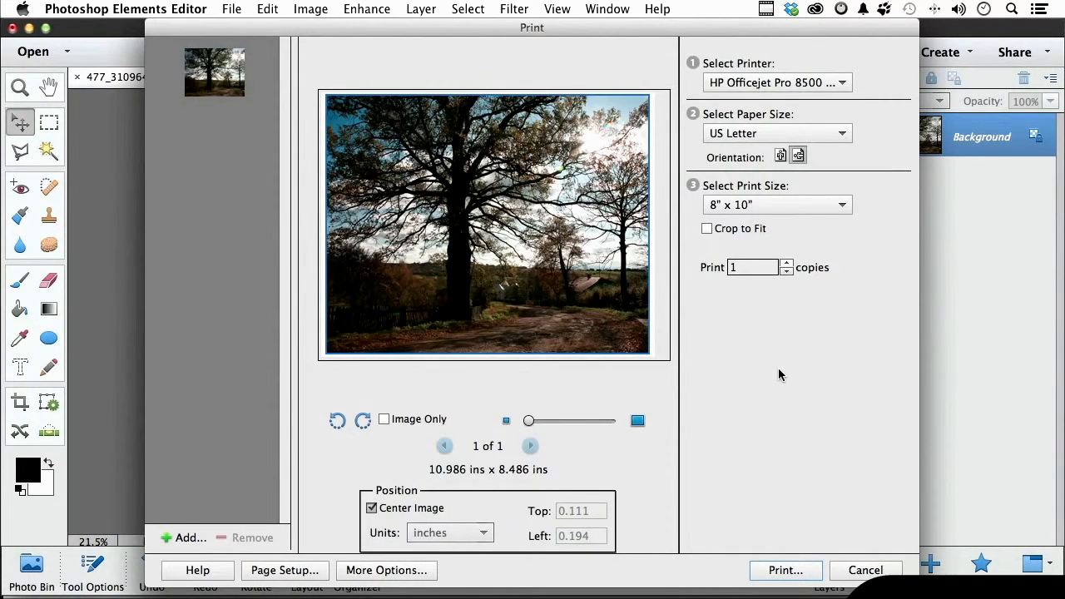
Leave the print settings without printing and close the photo without saving its changes.
left_click(866, 569)
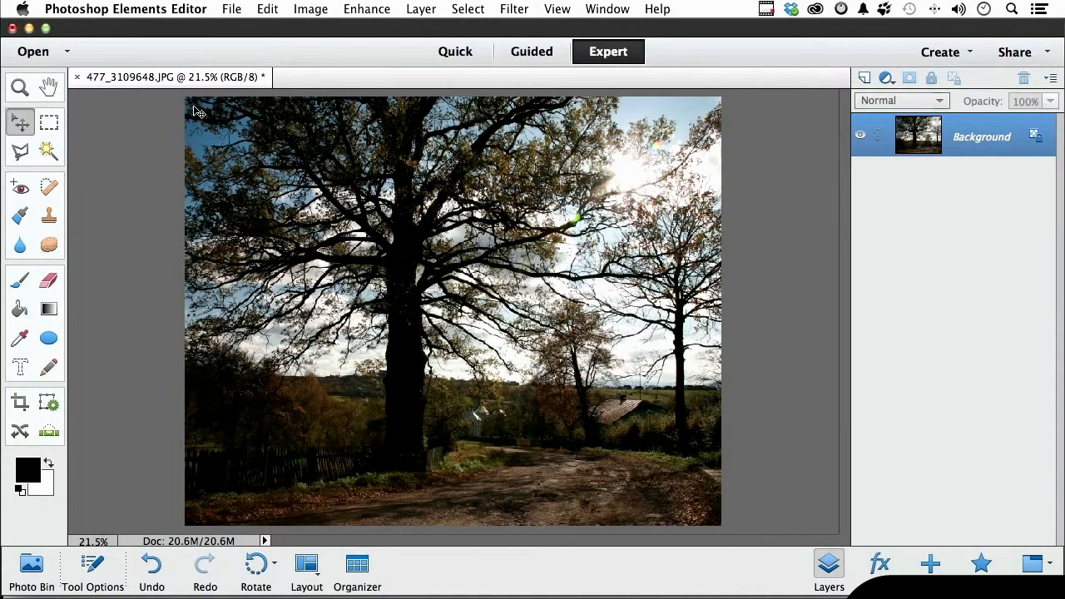
left_click(76, 77)
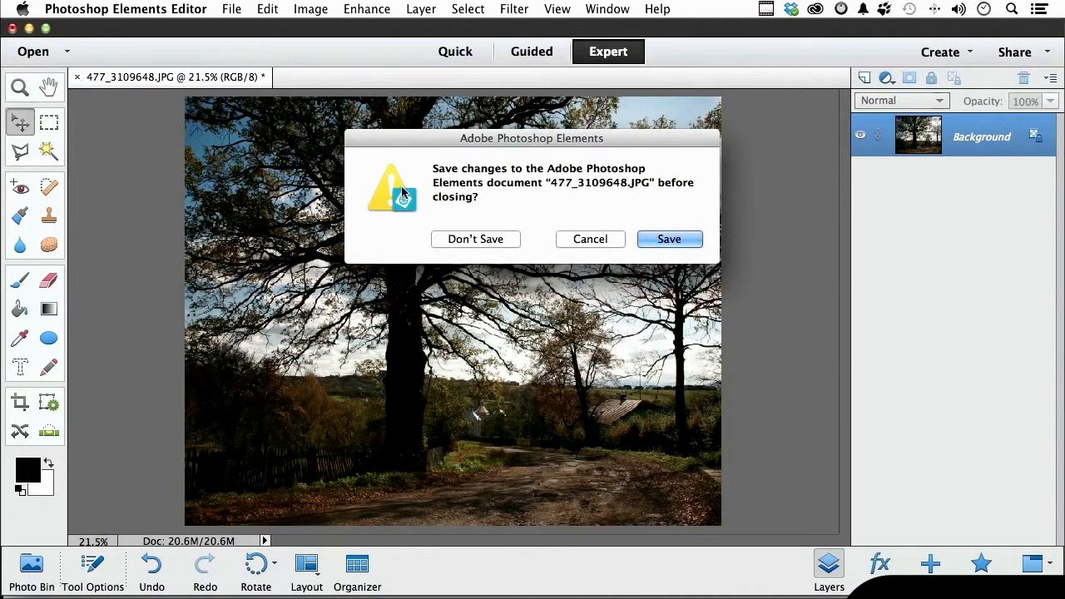
left_click(475, 239)
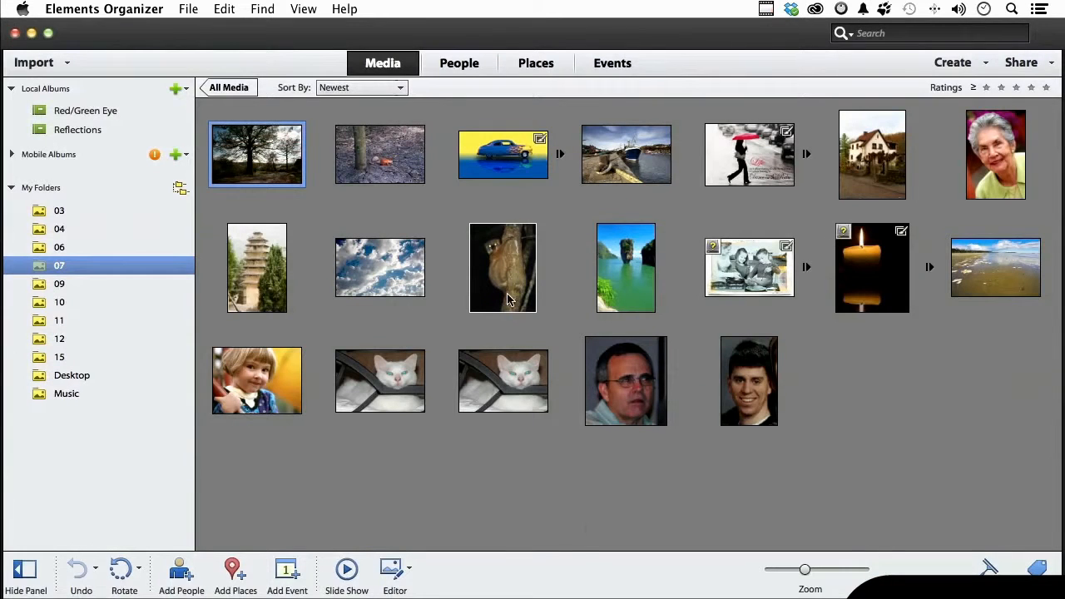